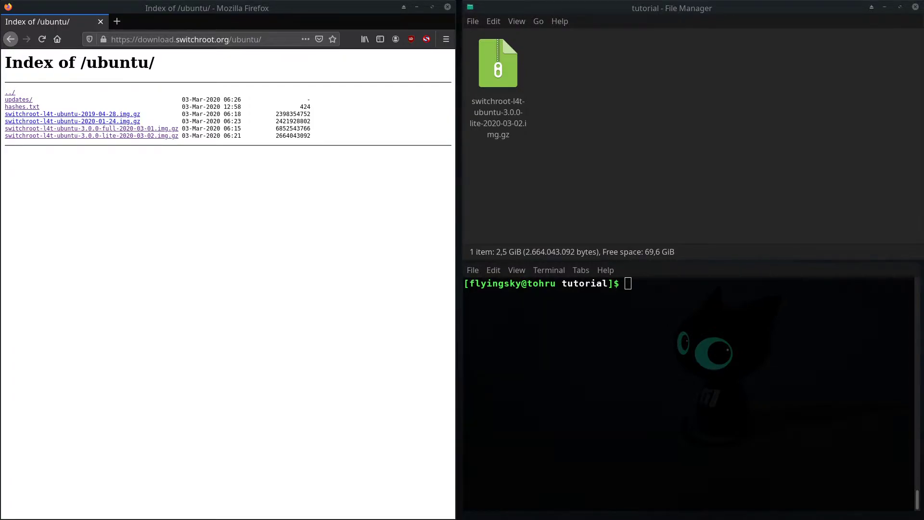
Step: Extract the switchroot-l4t-ubuntu-3.0.0-lite .img from its .gz with gunzip -k, keeping the archive
click(630, 347)
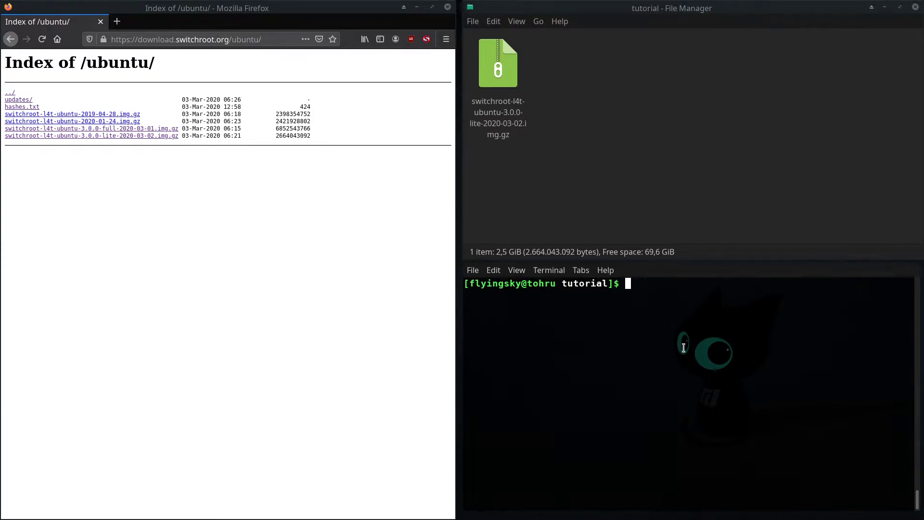
text(gunzip -k s)
key(Tab)
key(Return)
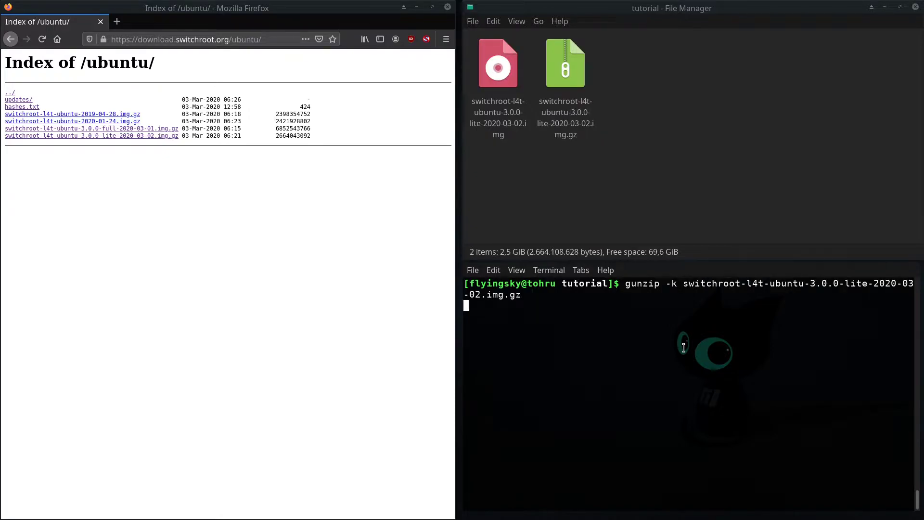
key(ctrl+c)
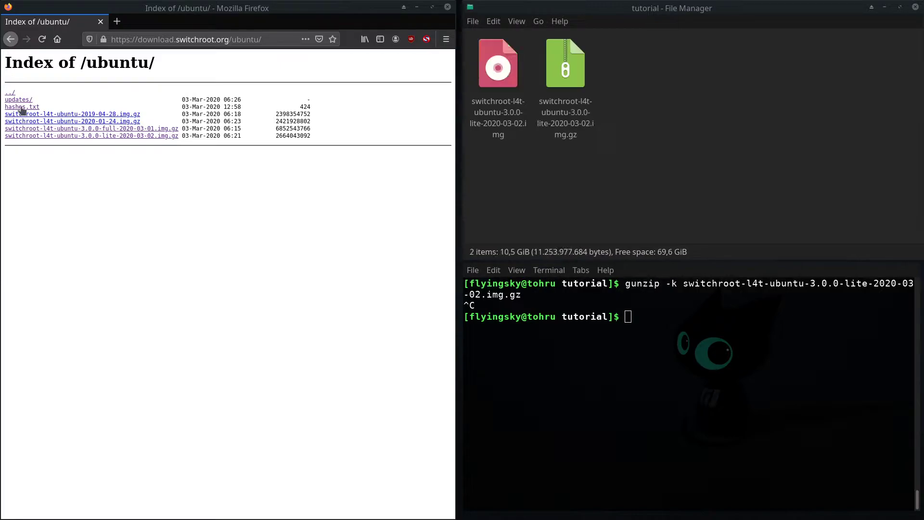
click(613, 359)
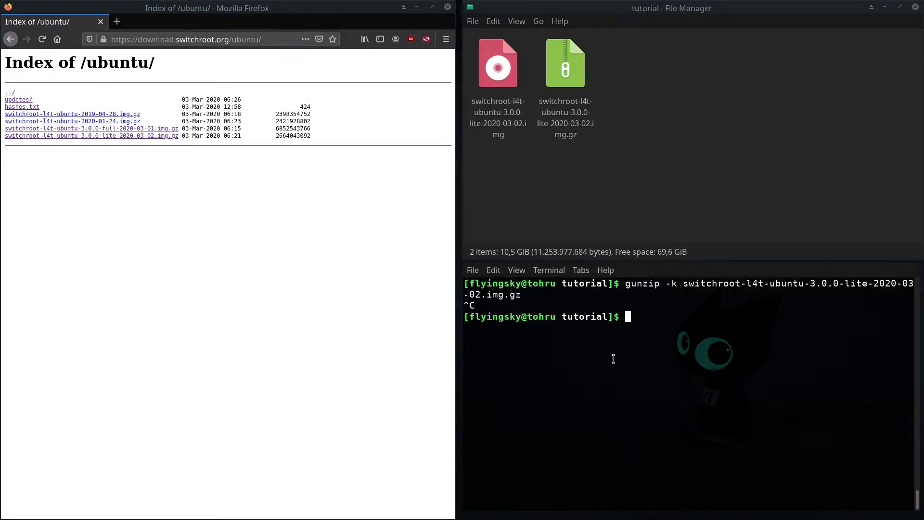
Step: Map the Ubuntu image's partitions to loop devices with sudo partx -a -v
text(sudo partx -a -v switchr)
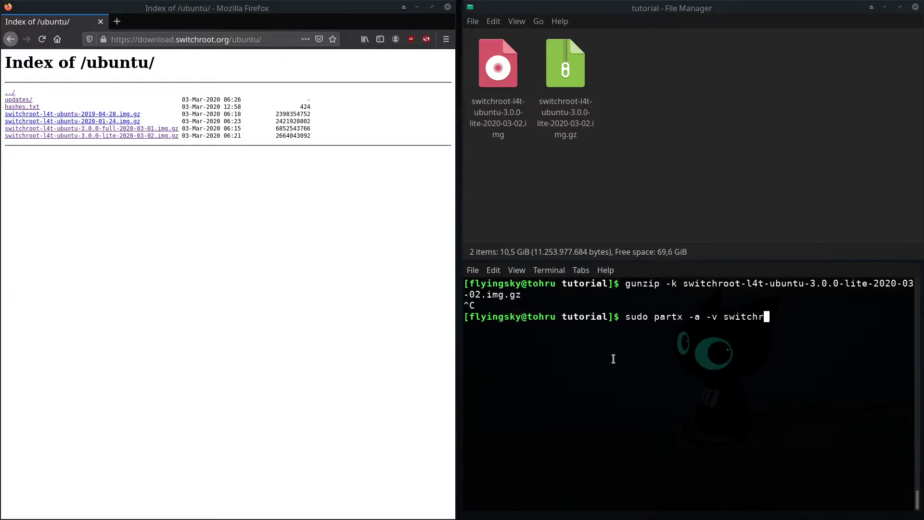
key(Tab)
key(Return)
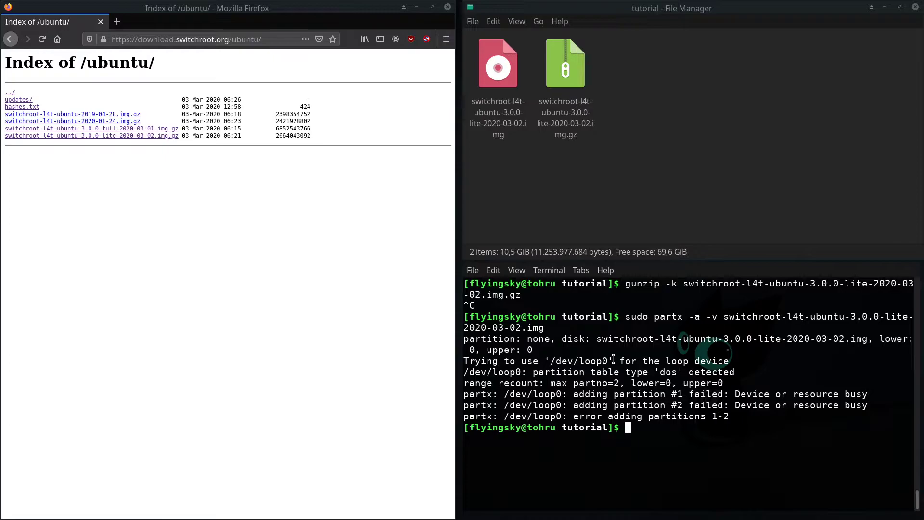
Step: List loop devices with lsblk | grep loop and highlight loop0p2's 7,9G size
text(lsblk | grep loop)
key(Return)
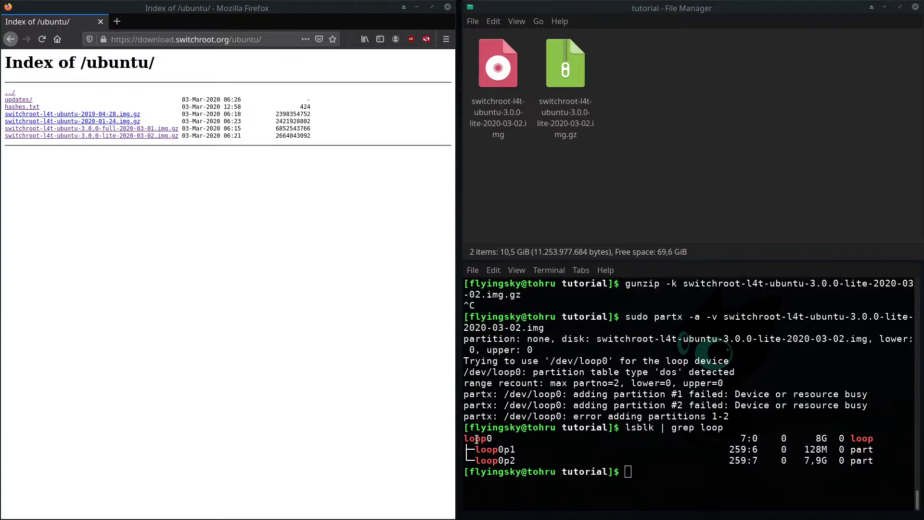
drag(475, 461, 498, 461)
drag(584, 460, 880, 461)
click(806, 462)
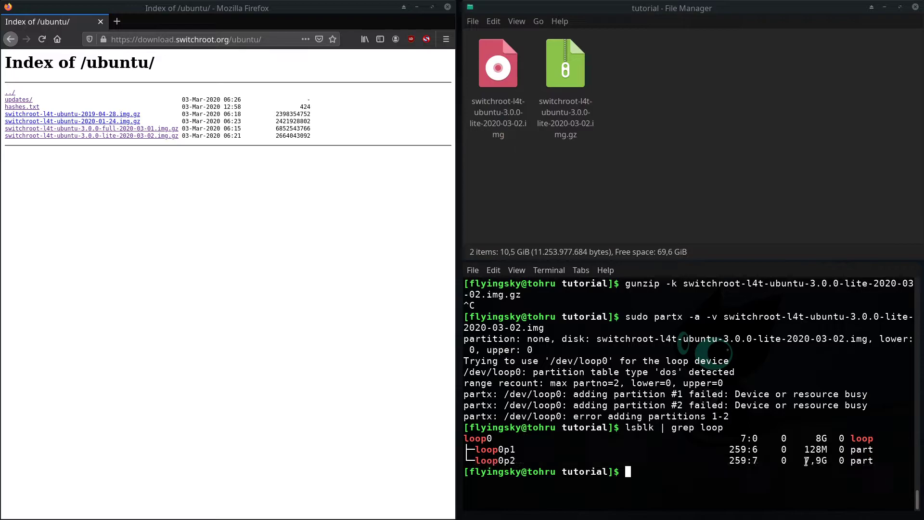
double_click(806, 461)
Step: Dump /dev/loop0p2 into switchroot-rootfs.img, then delete the incomplete image file
click(784, 466)
text(sudo cat /dev/loop02)
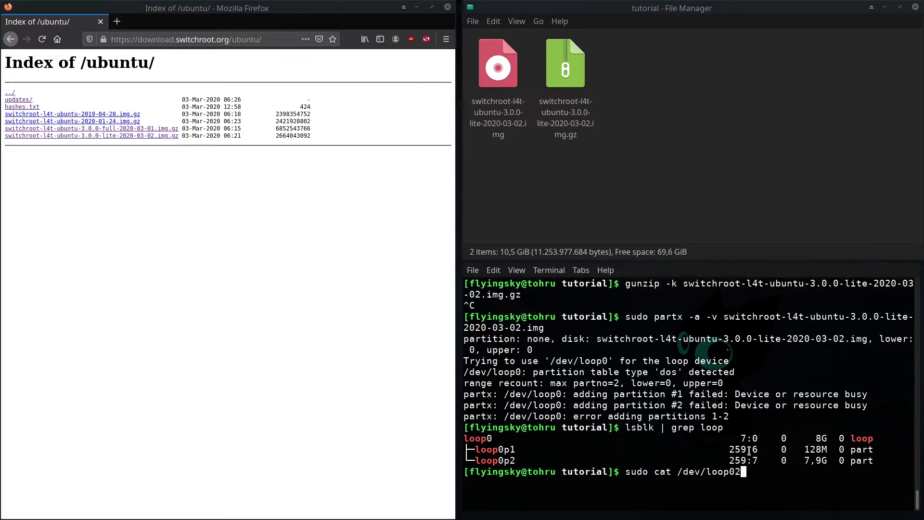
key(BackSpace)
text(p2 > switchroot-roo)
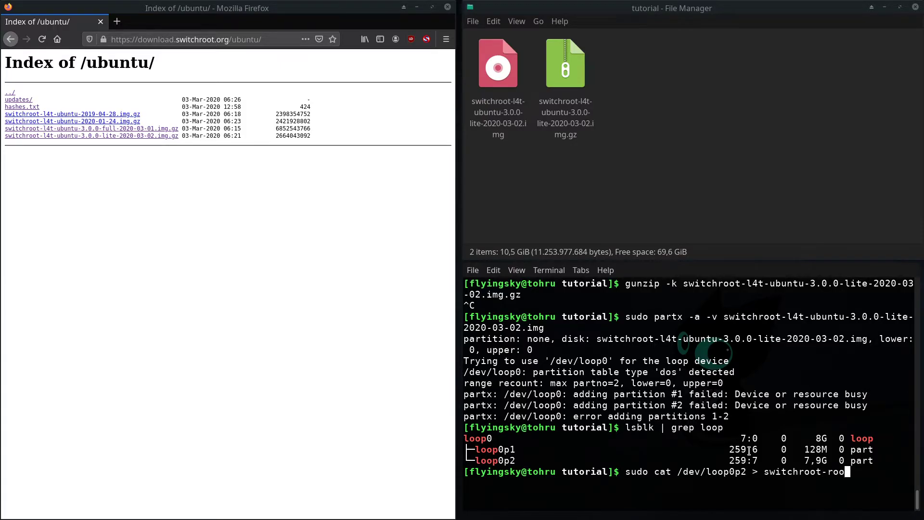
text(tfs.img)
key(Return)
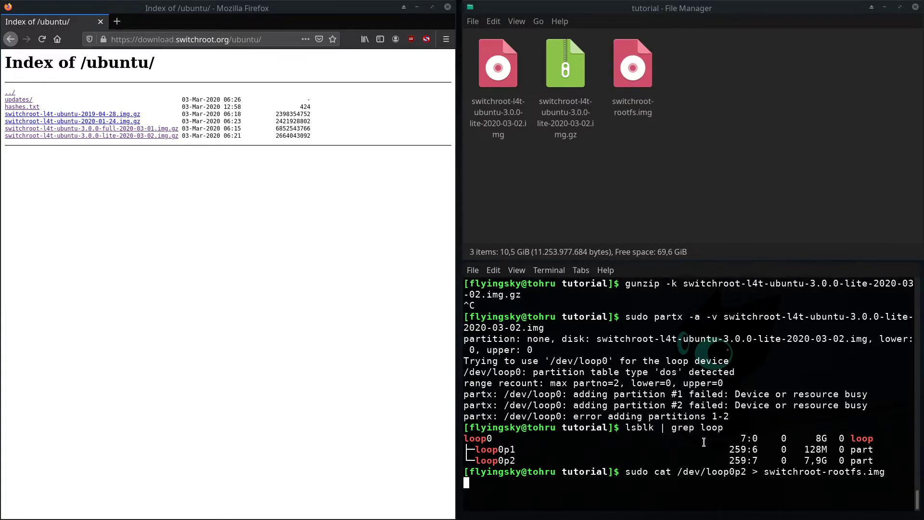
key(ctrl+c)
click(634, 57)
key(Delete)
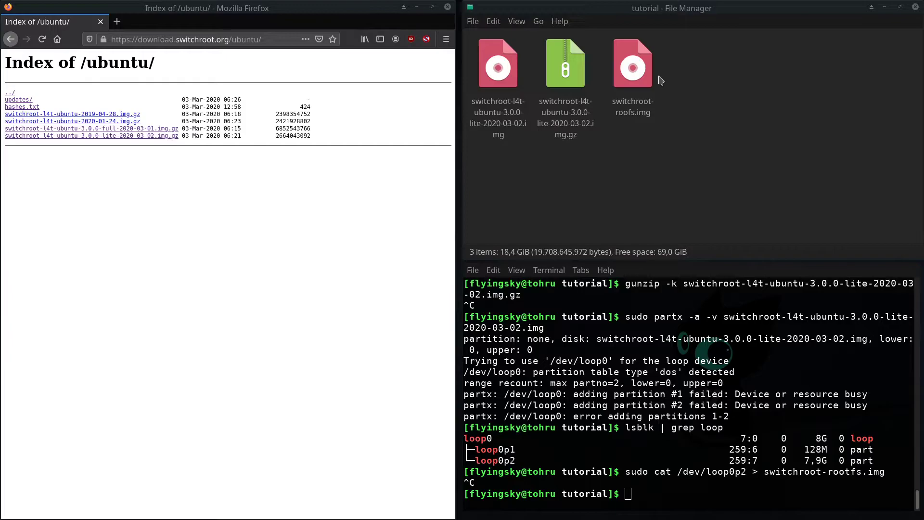
Step: Confirm switchroot-roofs.img is a 7,9 GiB raw disk image, matching loop0p2's size
click(635, 70)
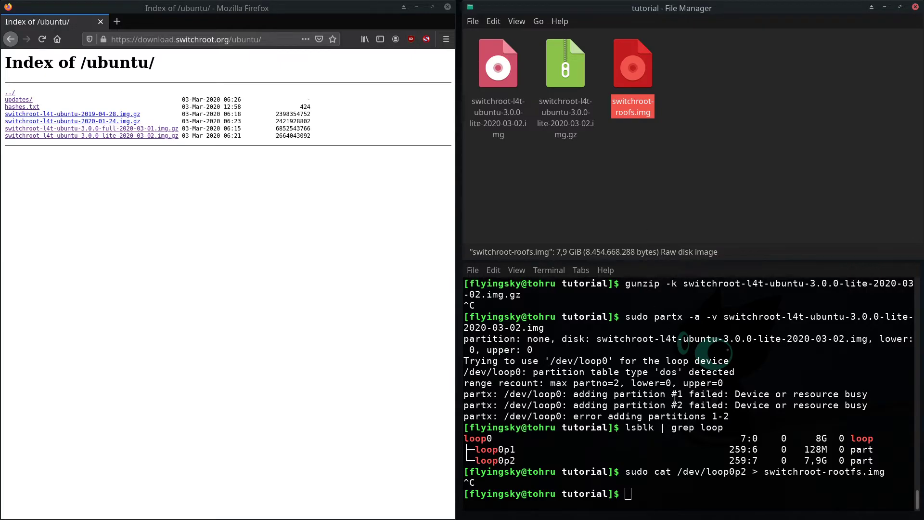
click(684, 457)
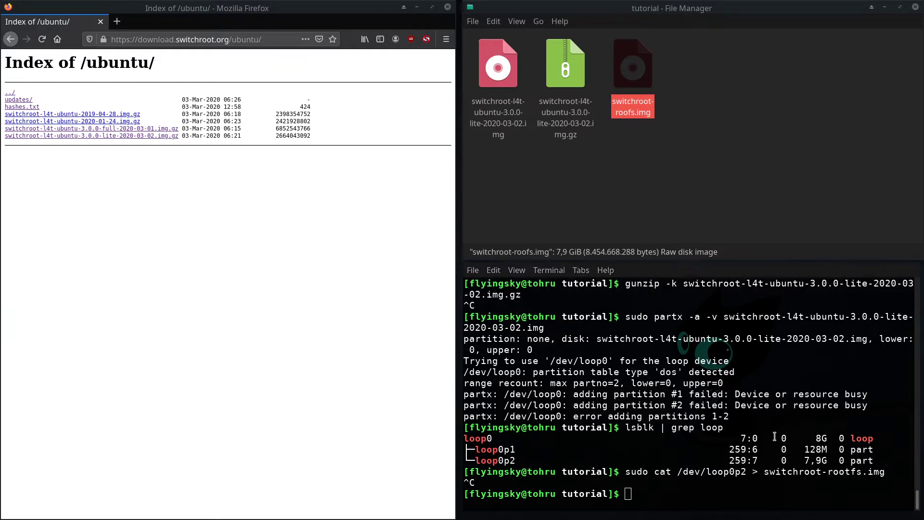
Step: Run truncate -s 8G on switchroot-roofs.img so it becomes 8,0 GiB
text(tru)
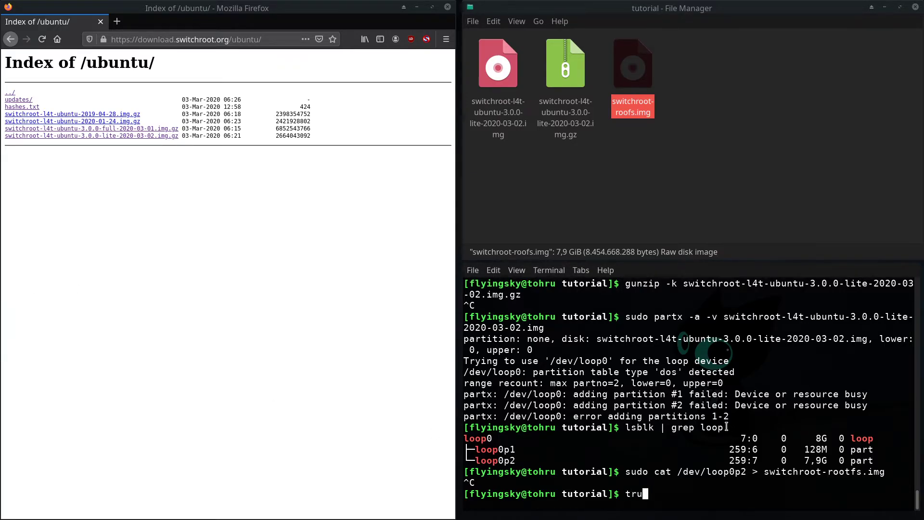
text(ncate -s 8G switchroot-)
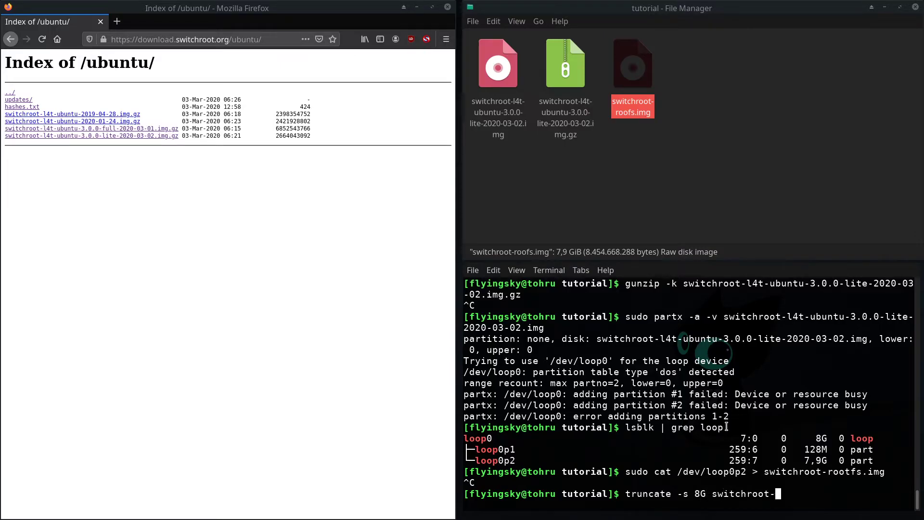
text(roofs.img)
key(Return)
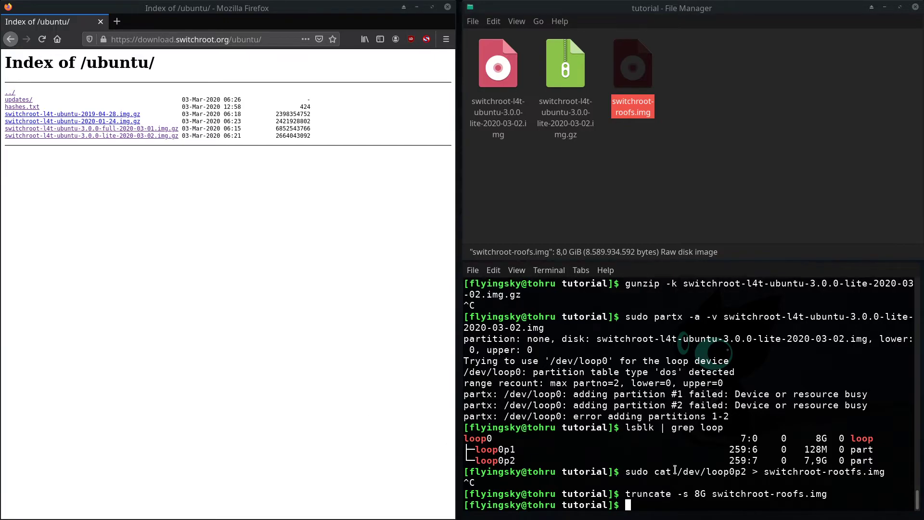
Step: Split switchroot-roofs.img into numbered 2G parts prefixed l4t., checking l4t.00's size
text(split -d -b 2G sw)
key(Tab)
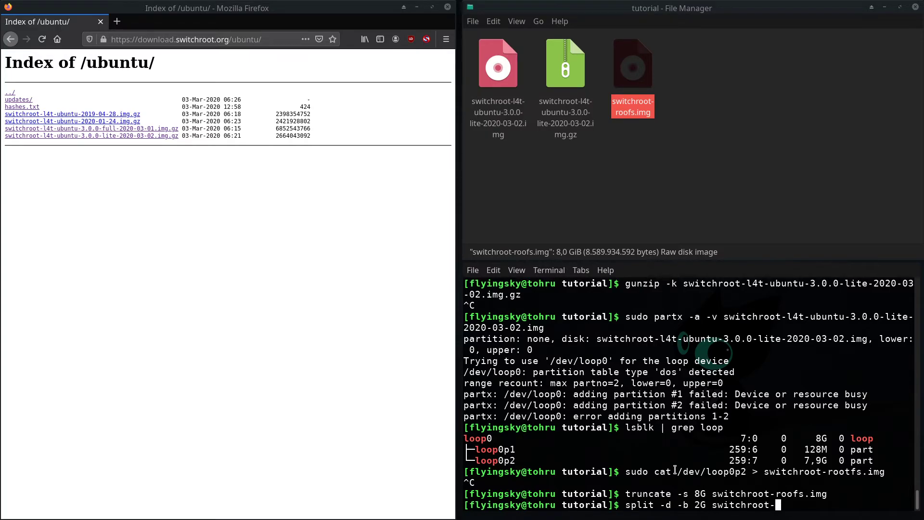
text(r)
key(Tab)
text(l4t.)
key(Return)
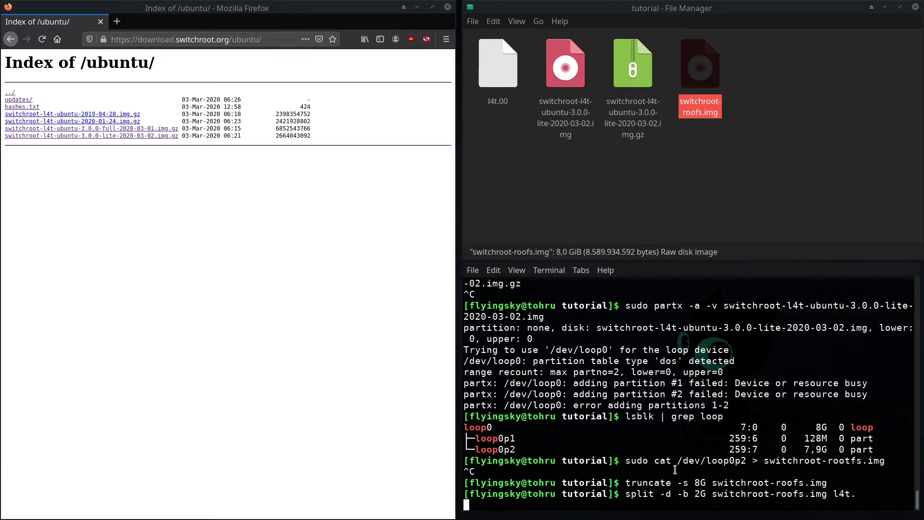
click(504, 114)
key(ctrl+c)
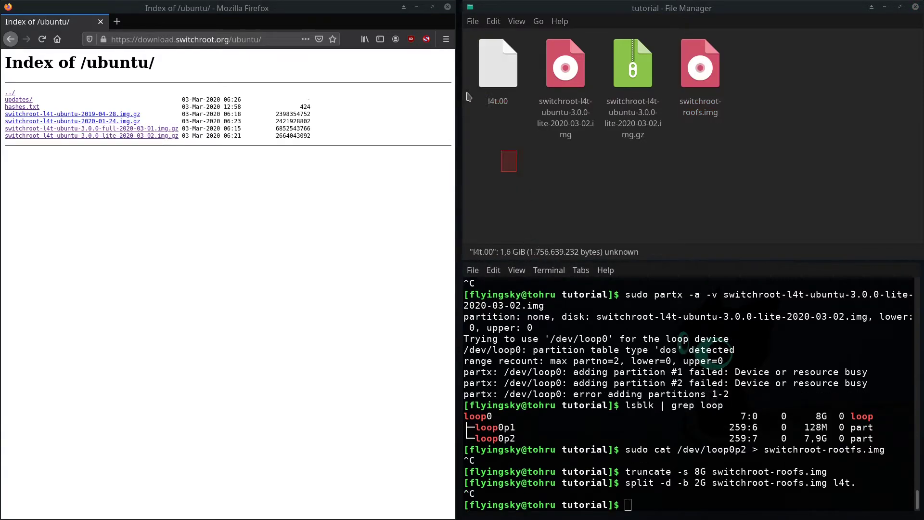
Step: Delete the partial l4t.00 part file
key(Delete)
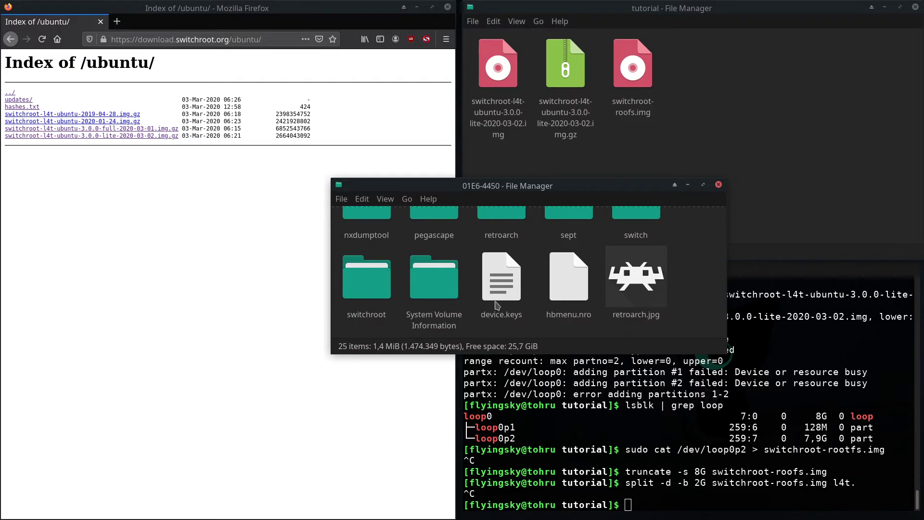
Step: Open the switchroot/install folder on the SD card 01E6-4450
click(710, 457)
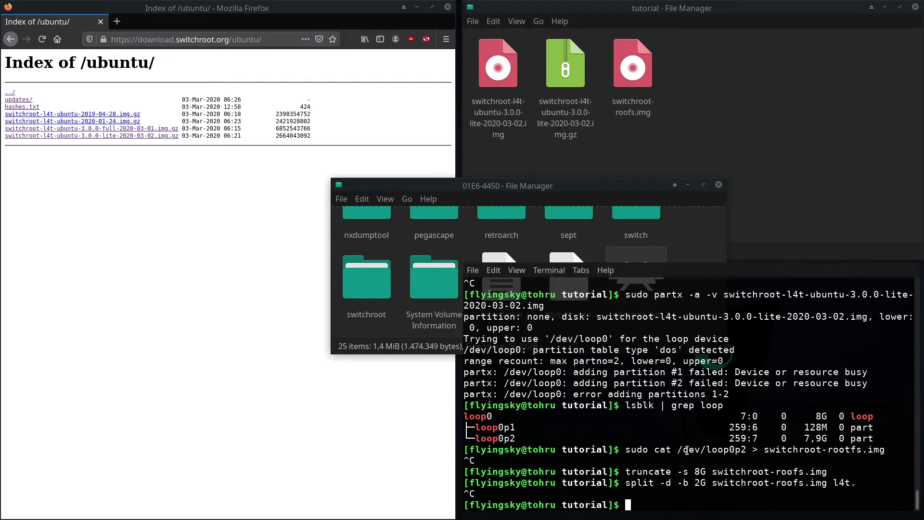
click(686, 236)
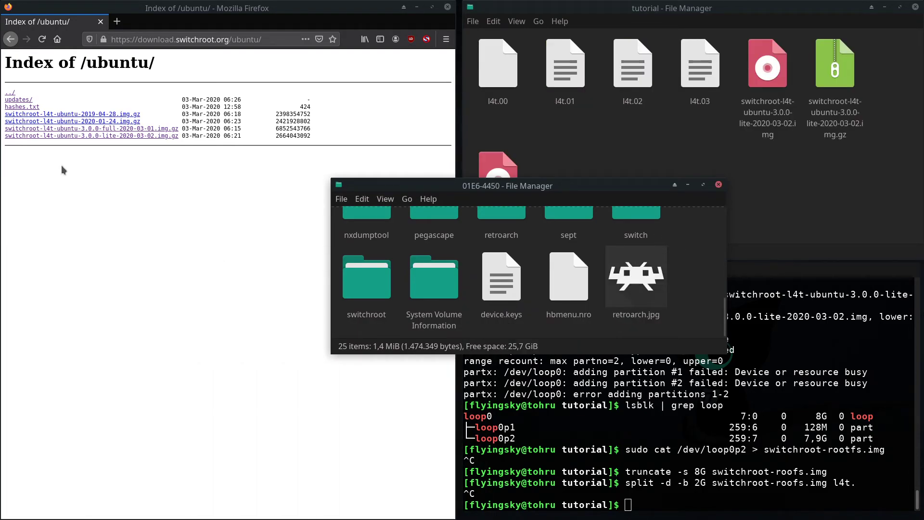
double_click(380, 281)
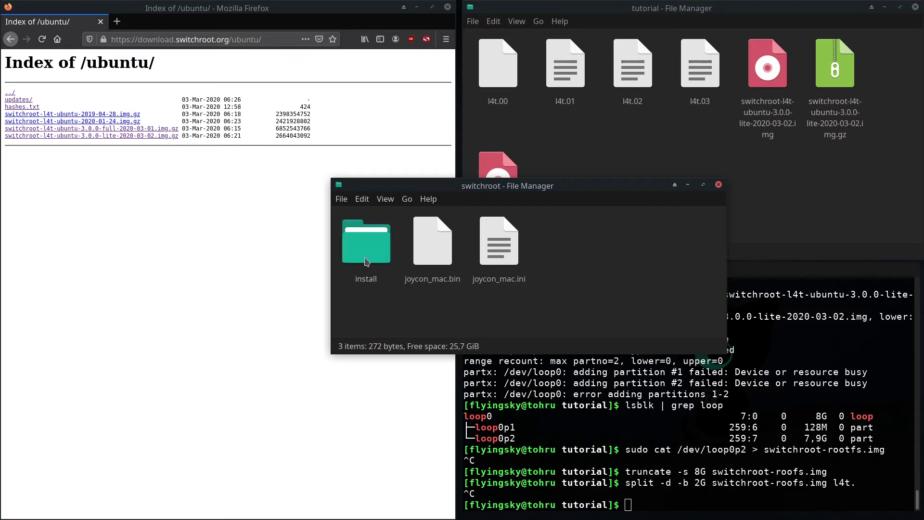
double_click(365, 258)
Step: Copy the four parts l4t.00–l4t.03 from the tutorial folder into install
click(610, 141)
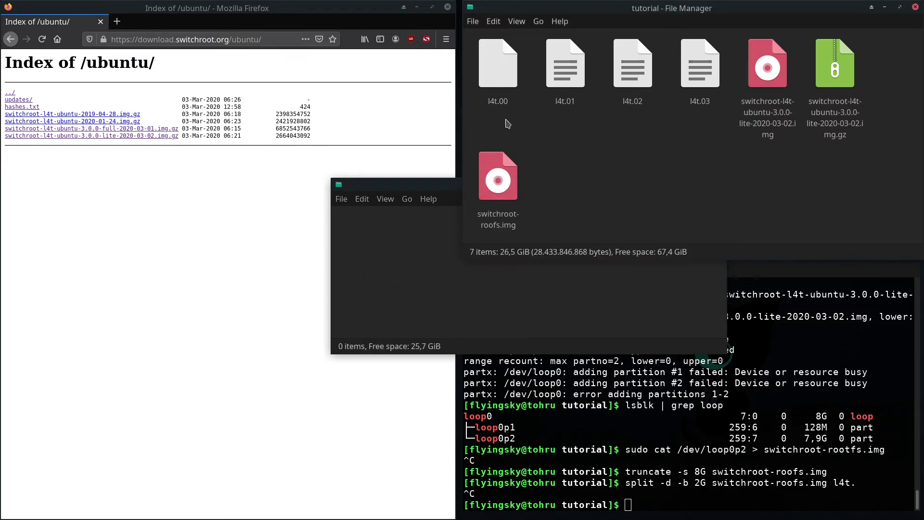
drag(492, 124, 692, 136)
drag(708, 75, 369, 243)
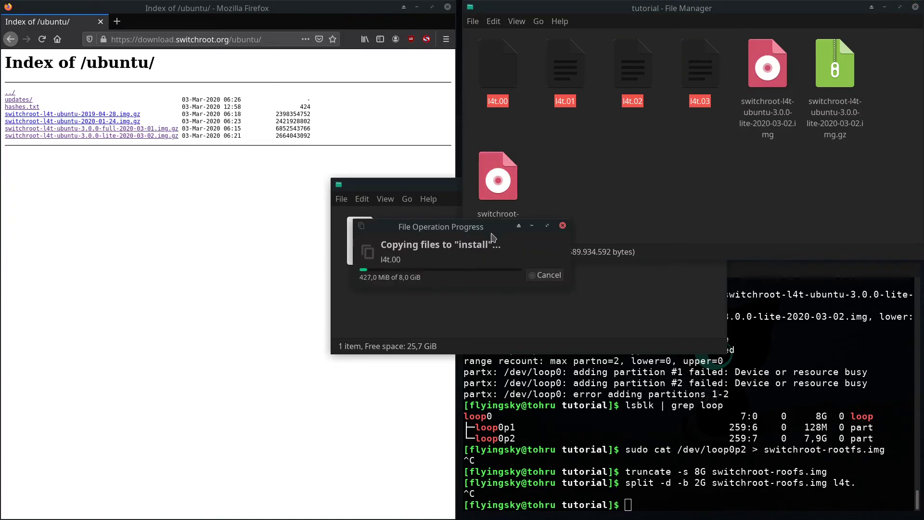